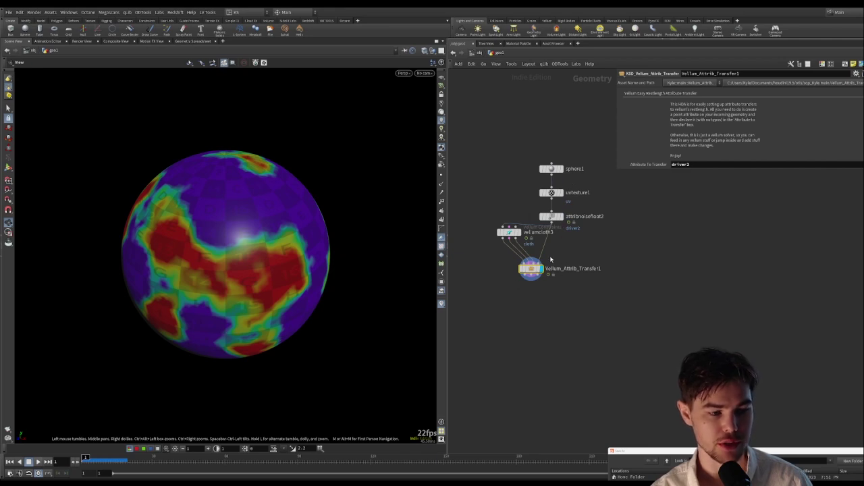
Check sphere1, then display attribnoisefloat2's animated driver2 noise with its settings open
mouse_move(528, 273)
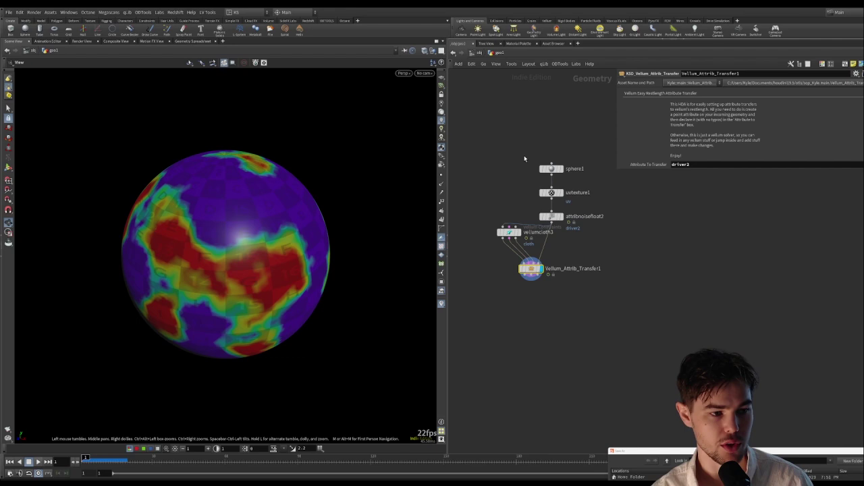
click(563, 169)
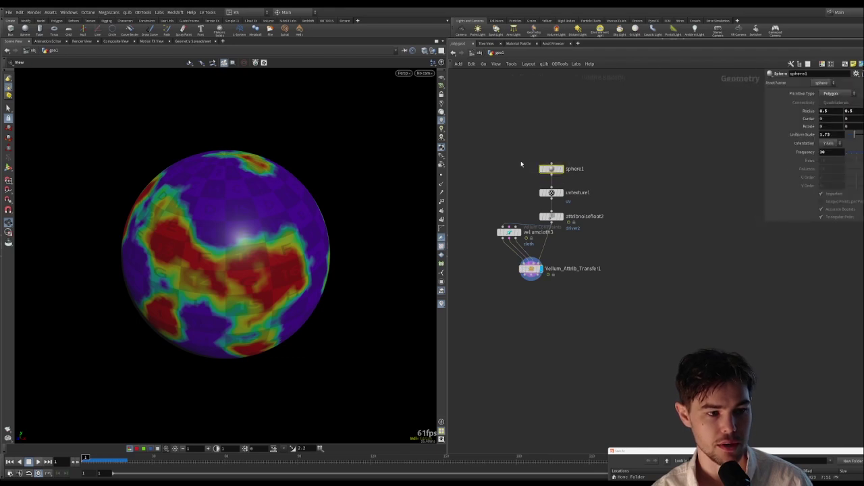
click(551, 216)
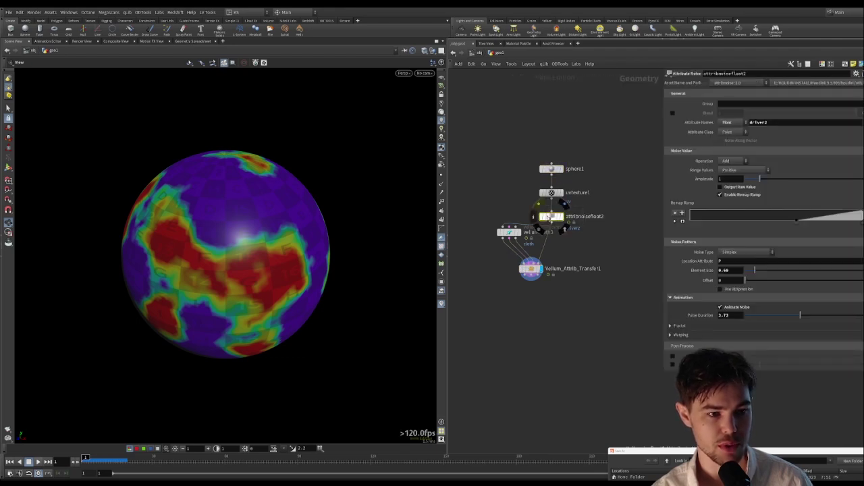
mouse_move(552, 214)
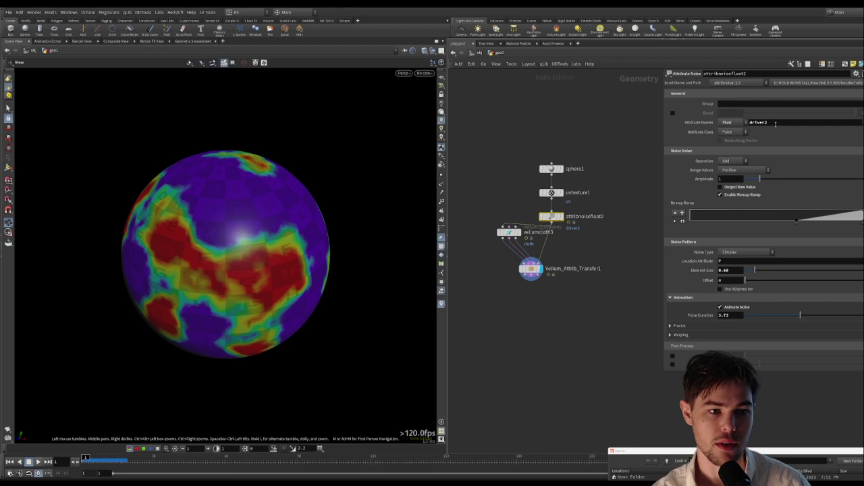
Play and rewind the driver2 noise preview, then display Vellum_Attrib_Transfer1 with its settings
click(560, 216)
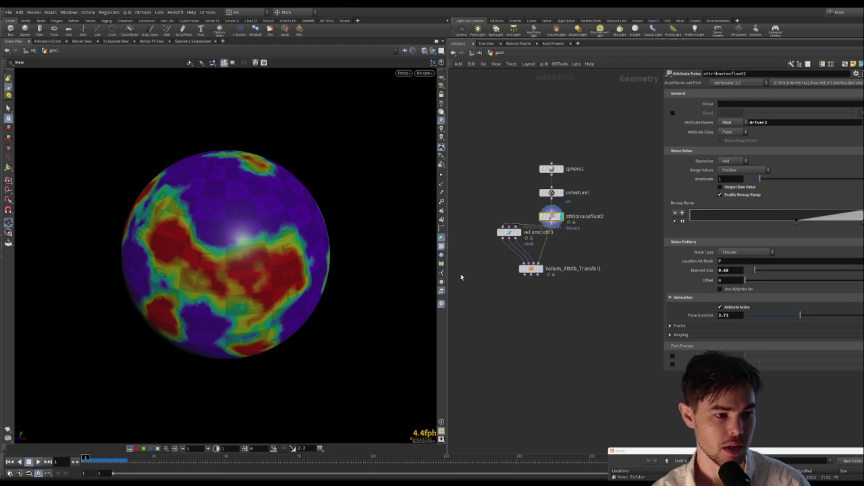
click(39, 461)
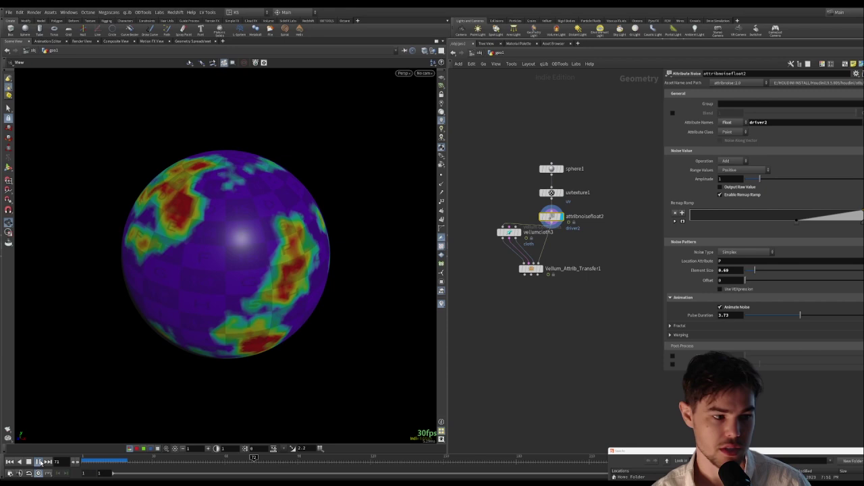
click(39, 461)
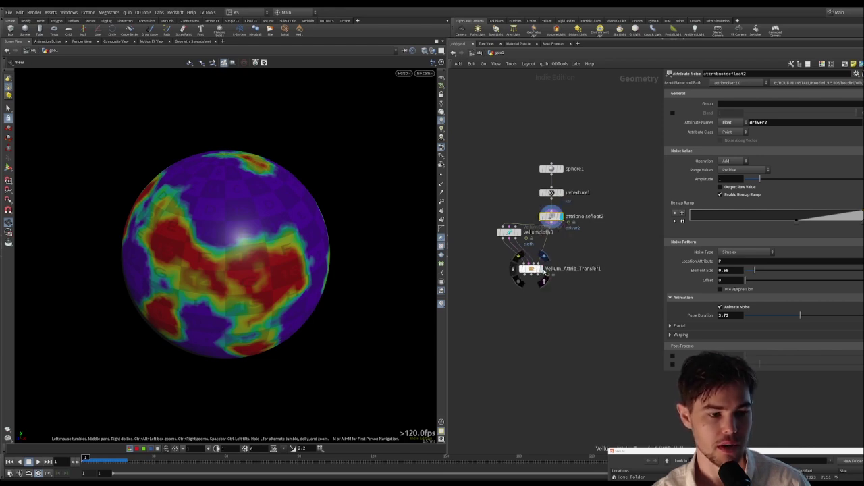
click(544, 272)
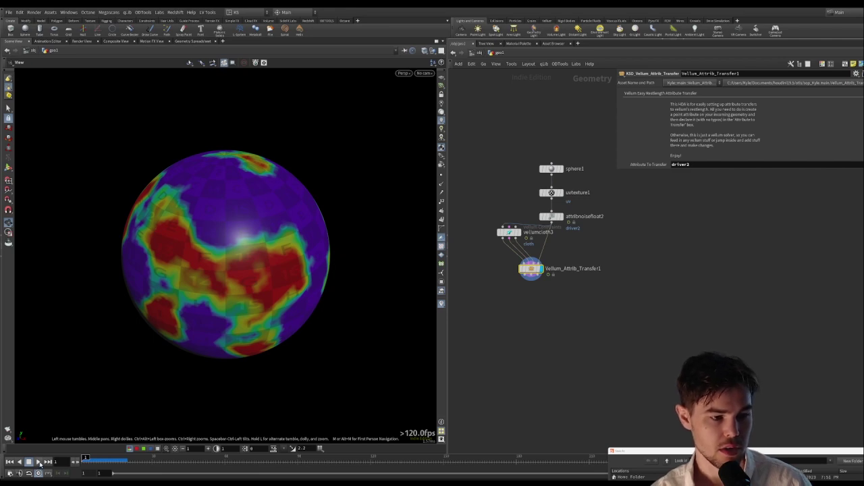
click(40, 462)
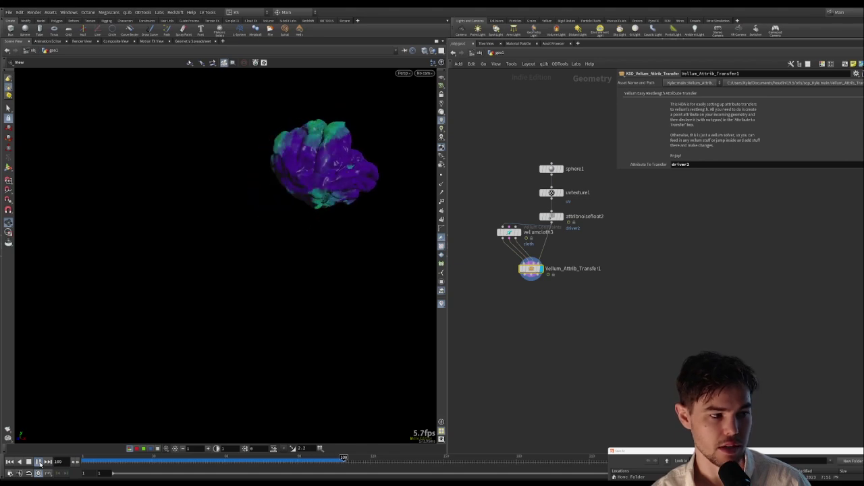
click(38, 463)
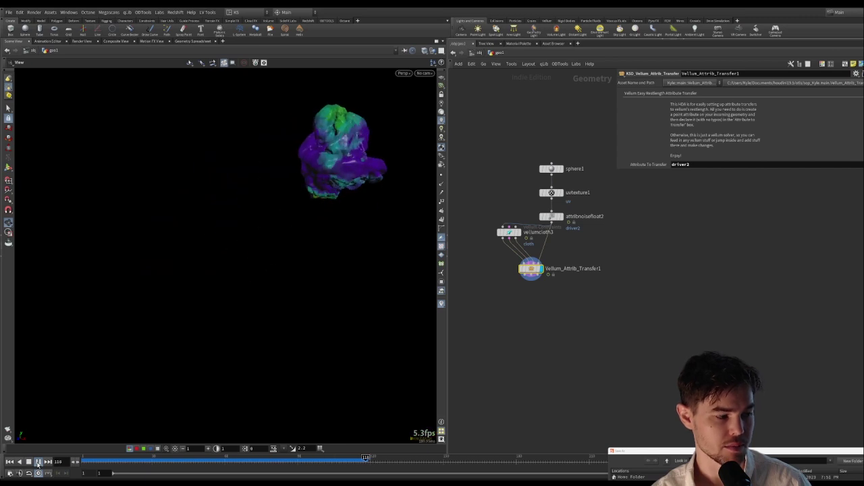
drag(106, 460, 85, 461)
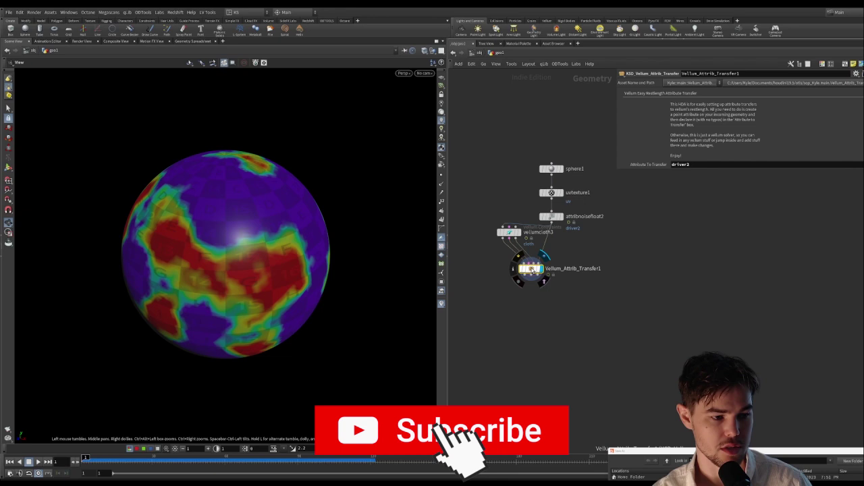
Dive into Vellum_Attrib_Transfer1 to inspect vellumsolver3, then return to geo1
double_click(532, 271)
key(u)
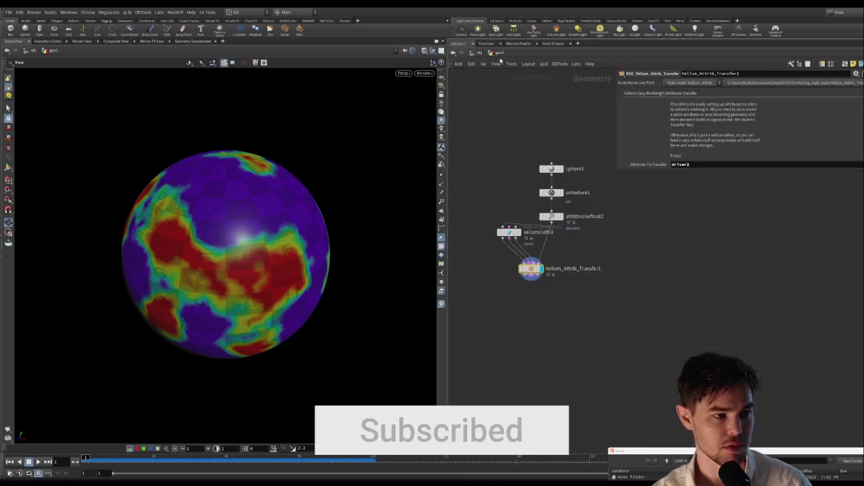
right_click(532, 270)
click(571, 305)
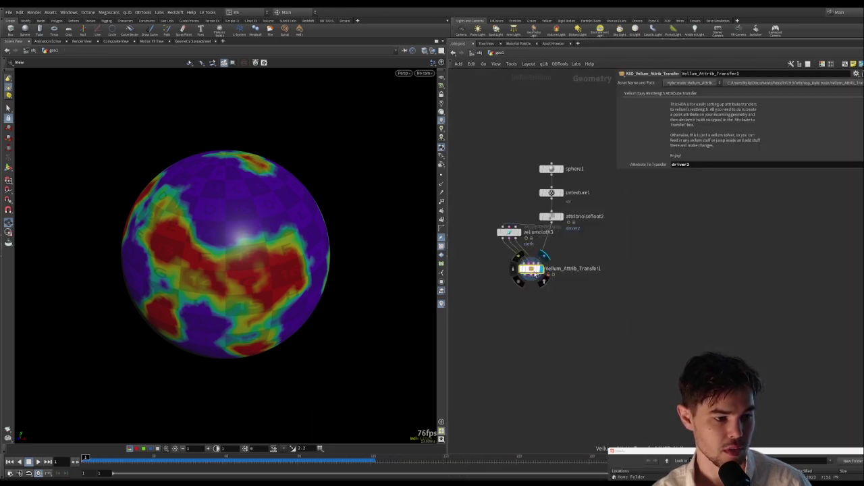
double_click(532, 270)
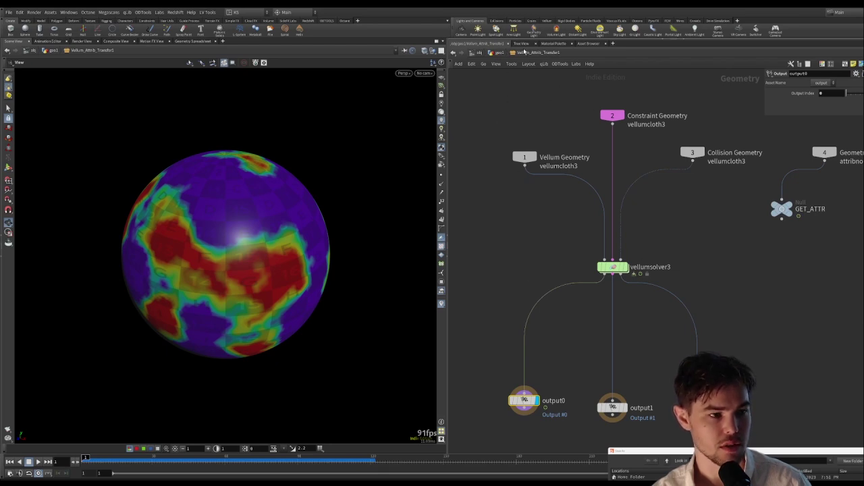
click(613, 268)
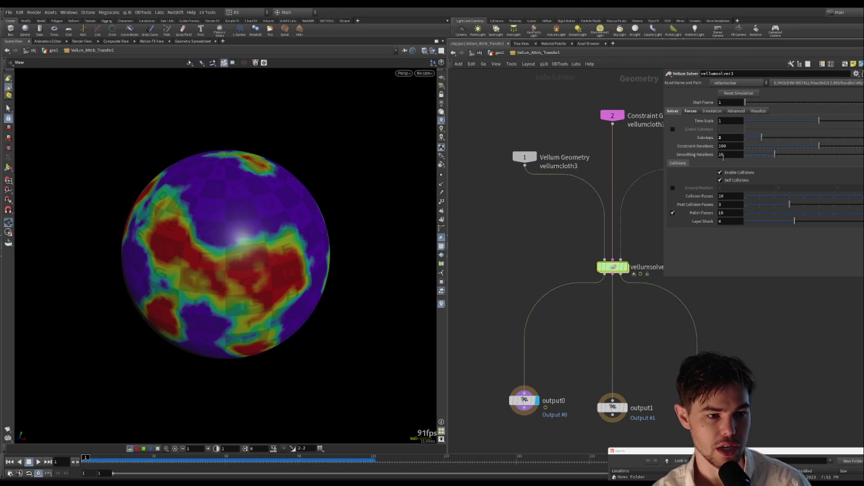
key(u)
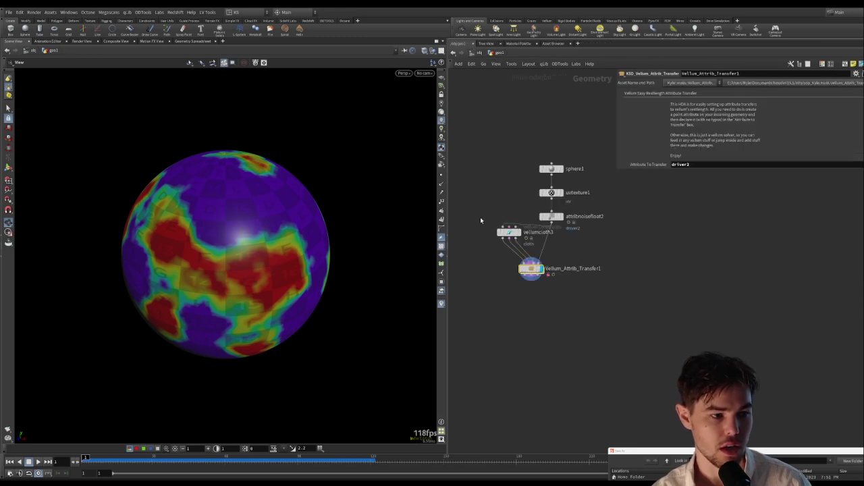
Check vellumcloth3, then select the driver2 name in attribnoisefloat2's settings
click(509, 232)
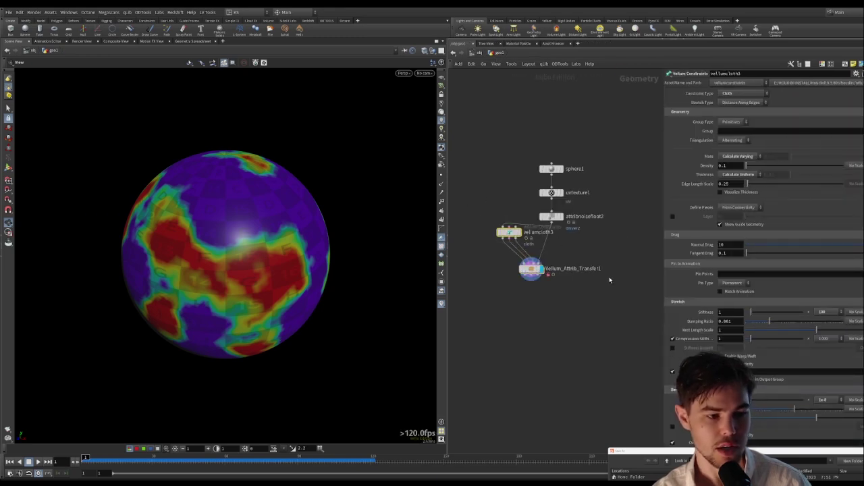
mouse_move(534, 269)
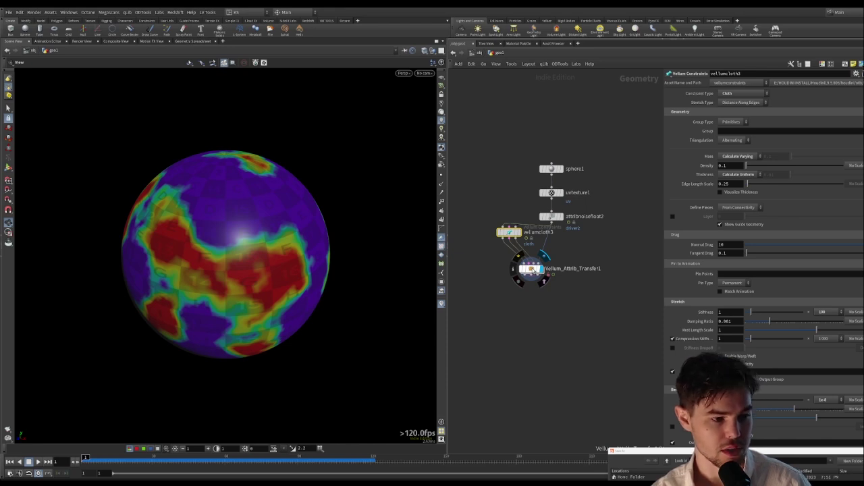
click(551, 216)
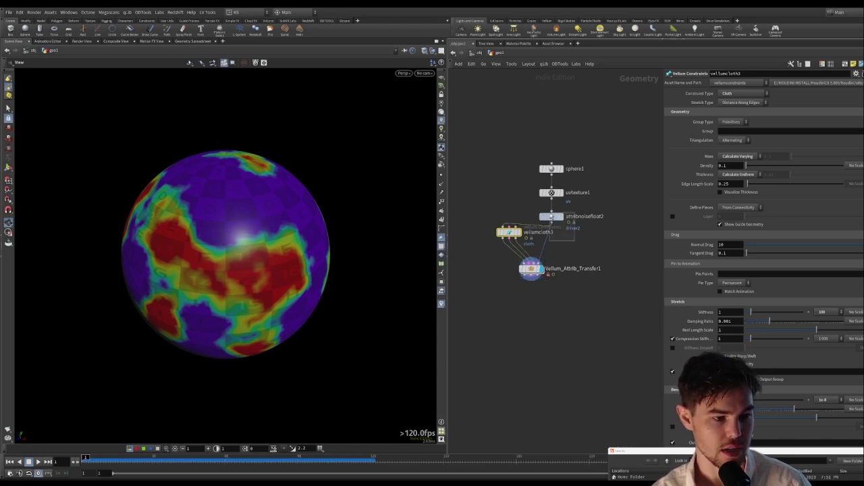
drag(768, 121, 714, 117)
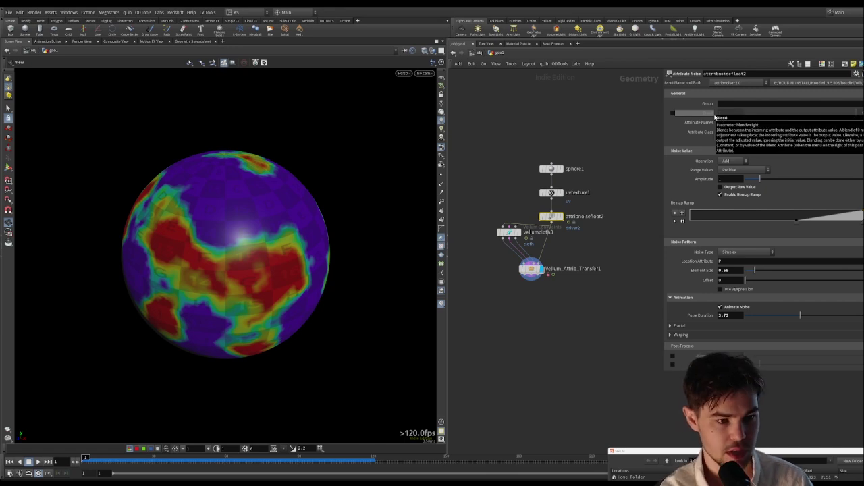
Rename attribnoisefloat2's attribute from driver2 to 'inflate' and select Vellum_Attrib_Transfer1
text(inflate)
key(Return)
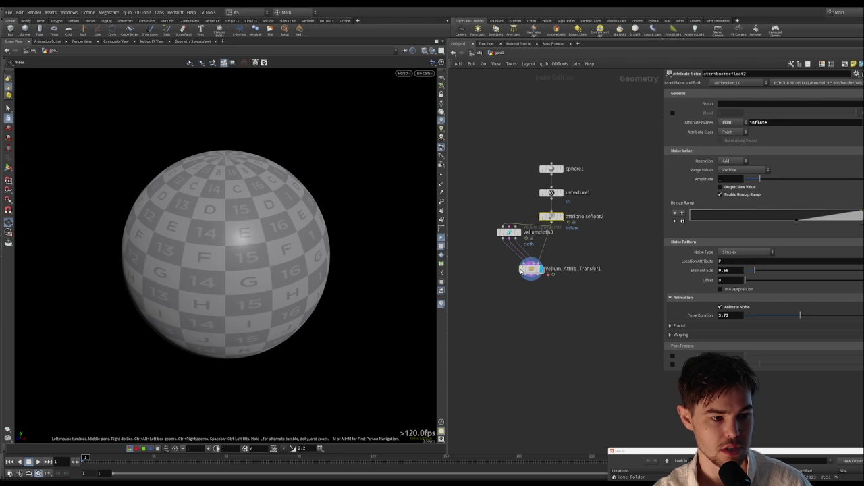
mouse_move(532, 270)
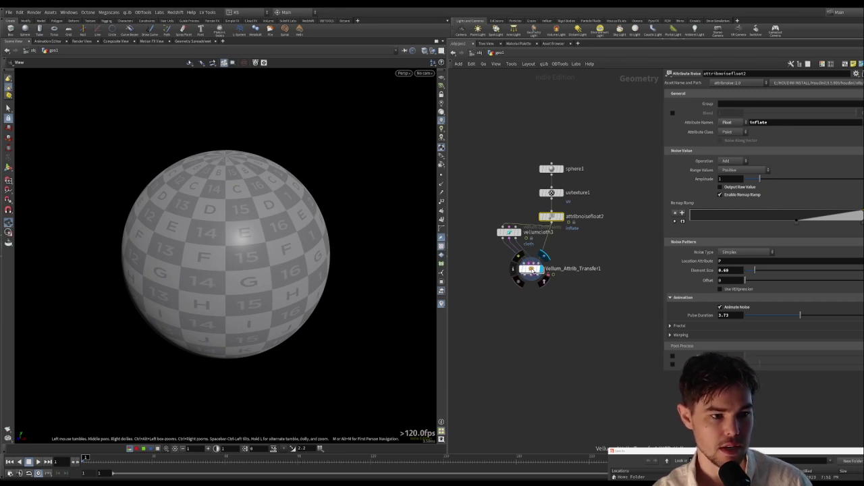
click(531, 270)
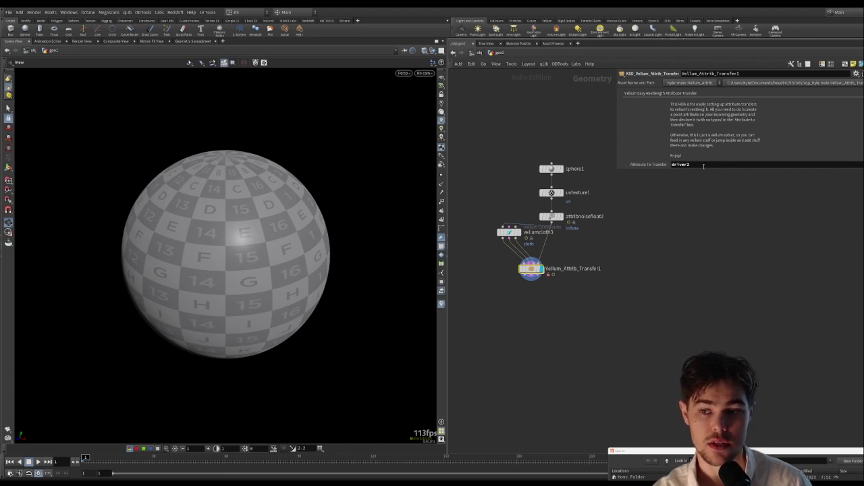
Set Attribute To Transfer to inflate and view the asset's node information
ctrl+middle_click(635, 165)
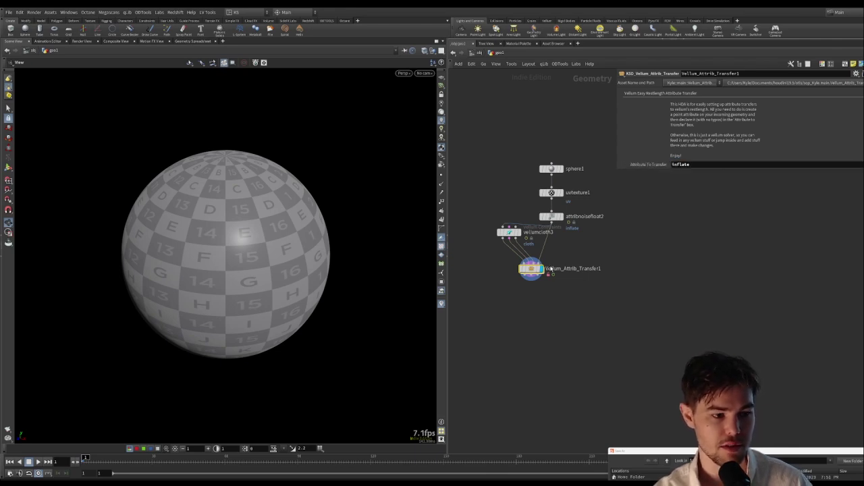
middle_click(516, 269)
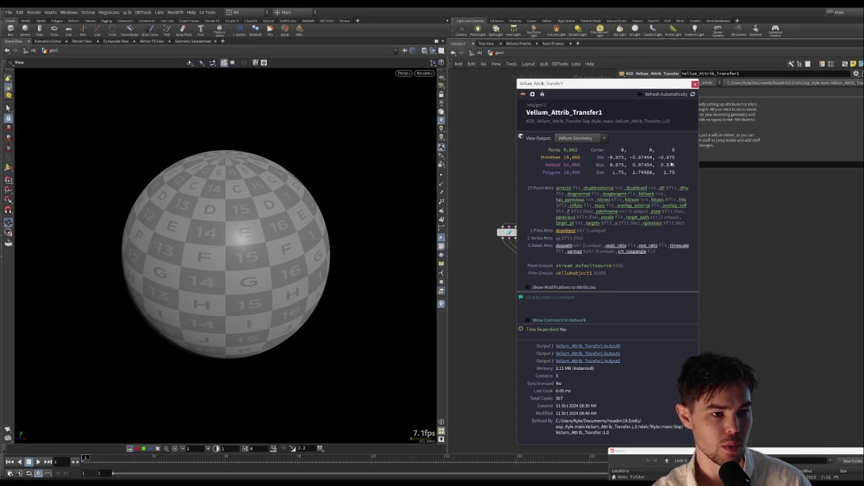
Visualise inflate as a heatmap on the sphere and play the Vellum cloth simulation
click(575, 206)
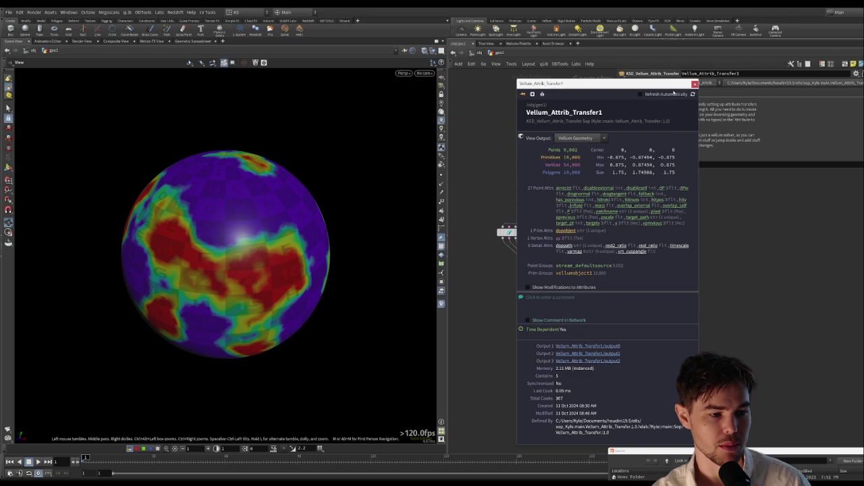
click(695, 84)
click(39, 462)
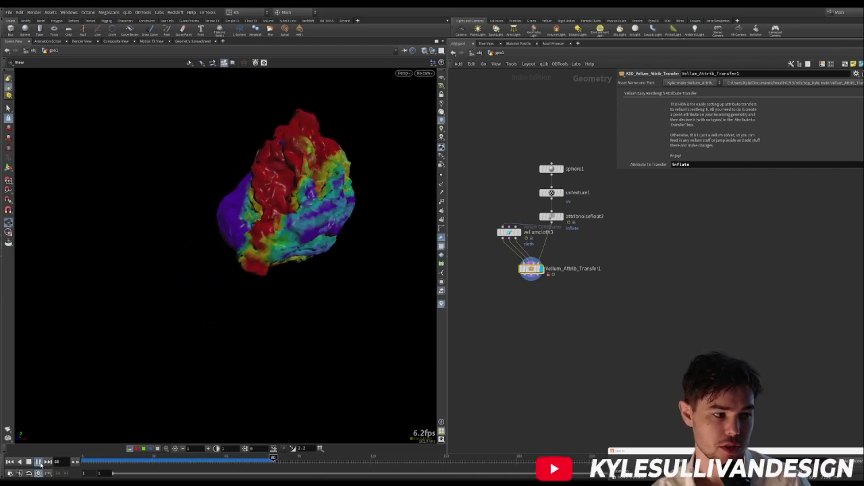
click(82, 459)
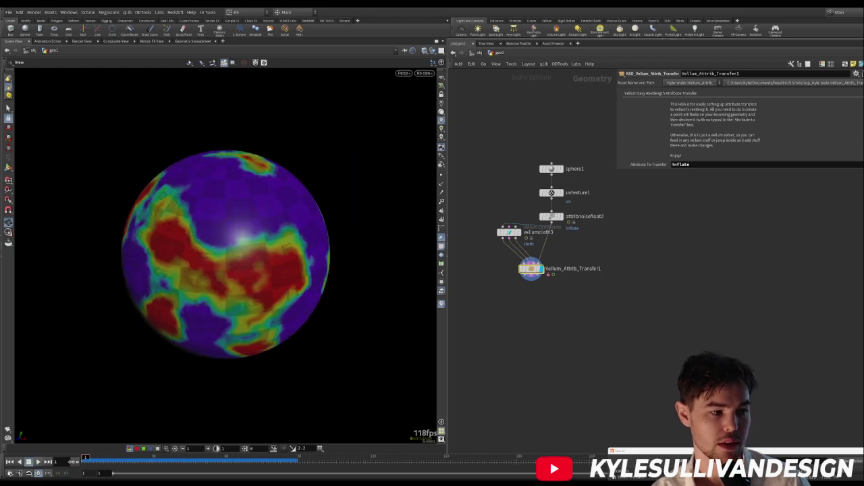
click(170, 458)
drag(169, 458, 85, 460)
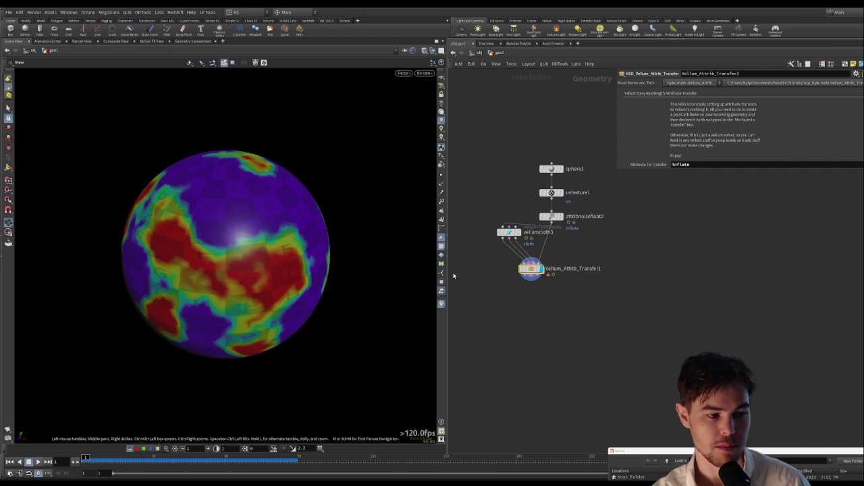
mouse_move(535, 270)
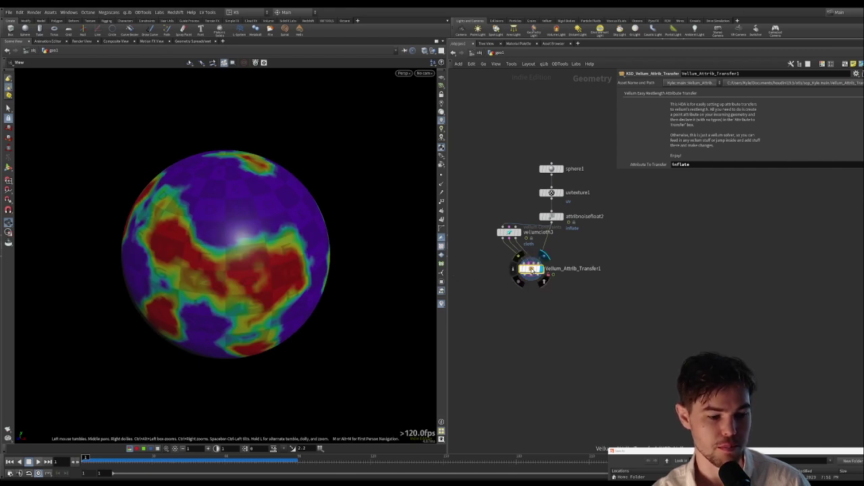